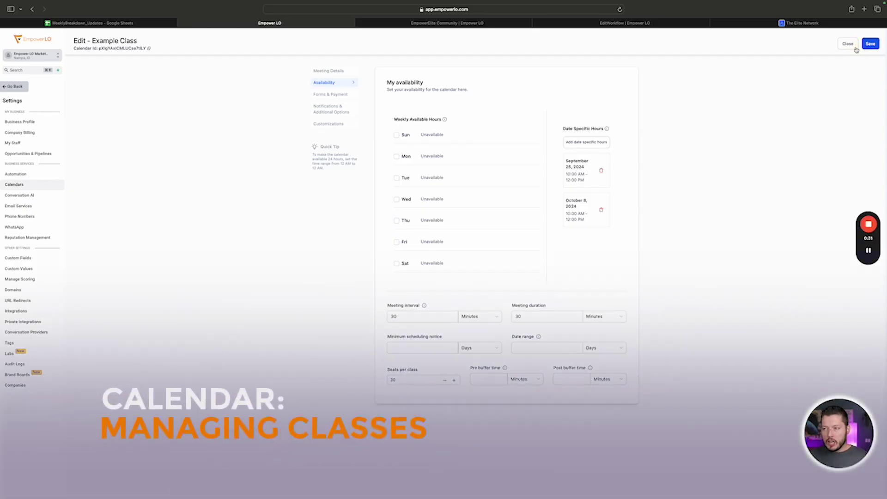
Close the Example Class calendar editor and return to the Calendar Settings list
left_click(855, 48)
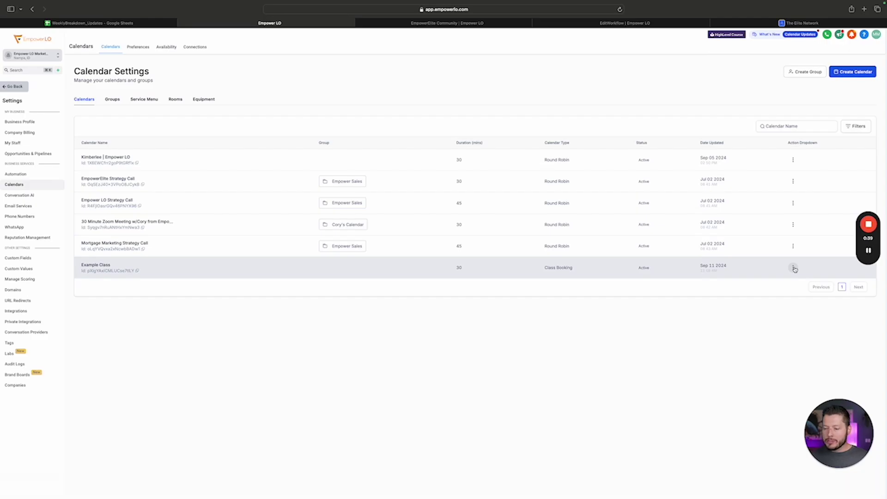
left_click(793, 268)
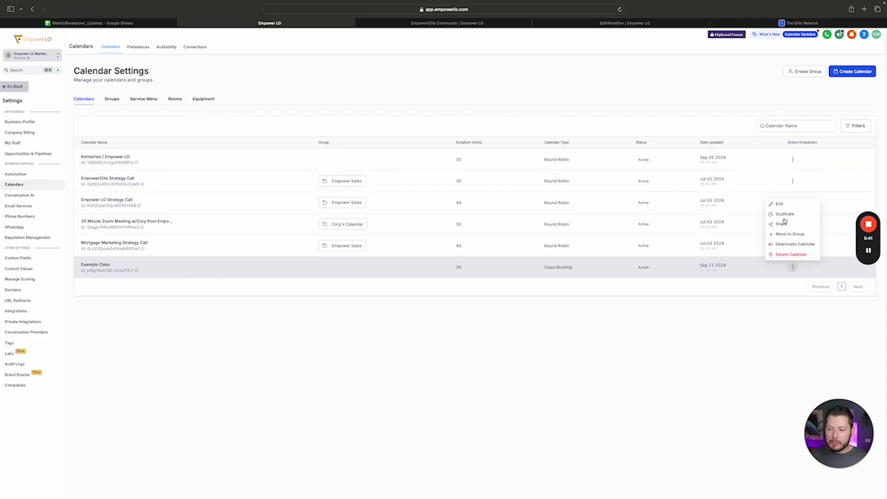
left_click(779, 205)
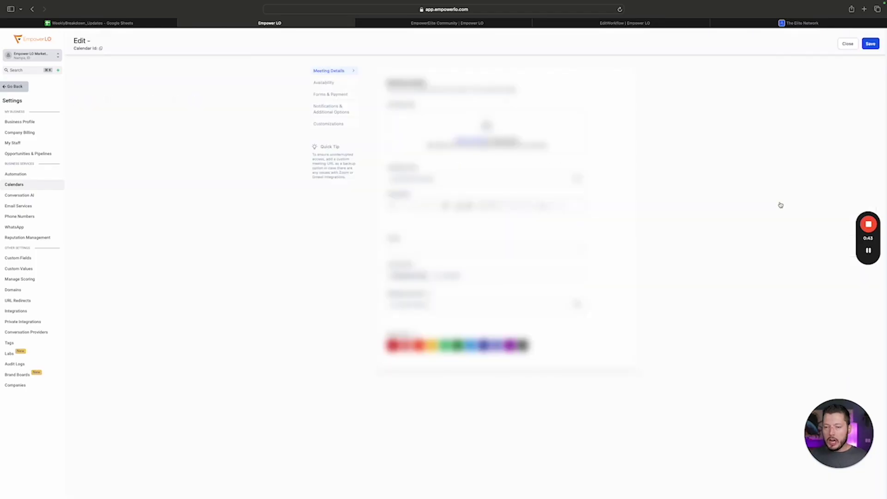
left_click(329, 83)
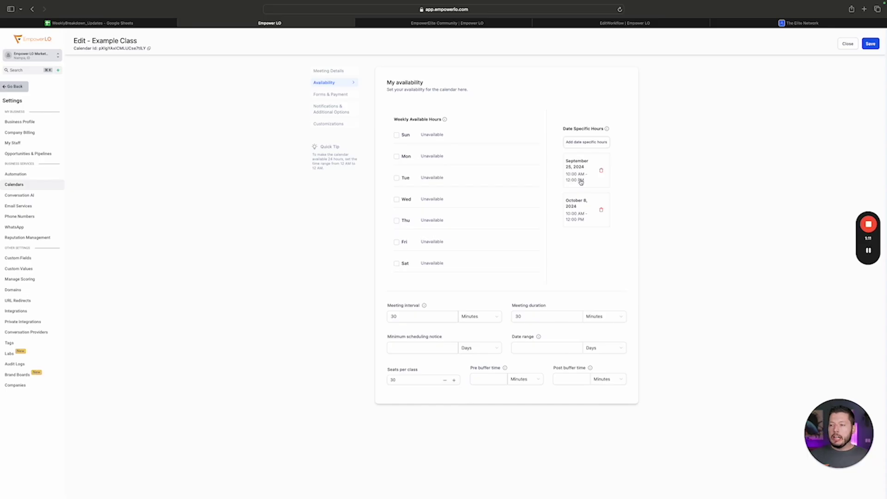
Leave the class editor and bring up the Example Class calendar's Share links from its action menu
left_click(848, 43)
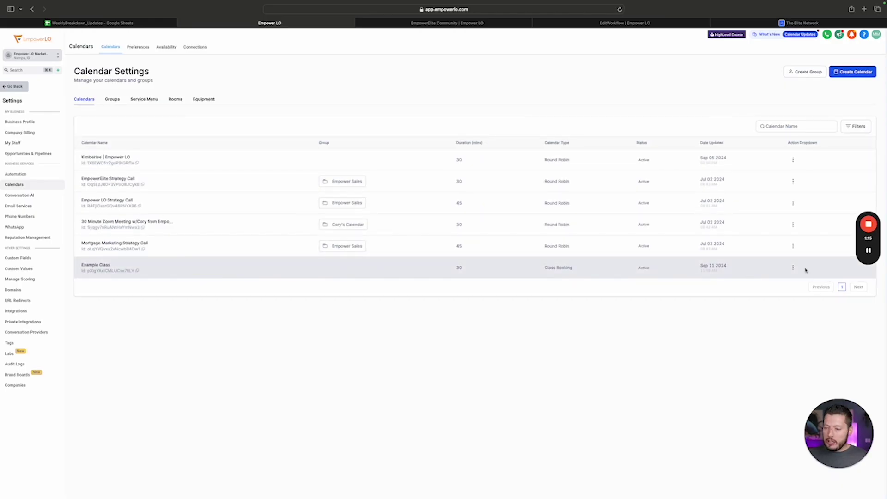
left_click(792, 268)
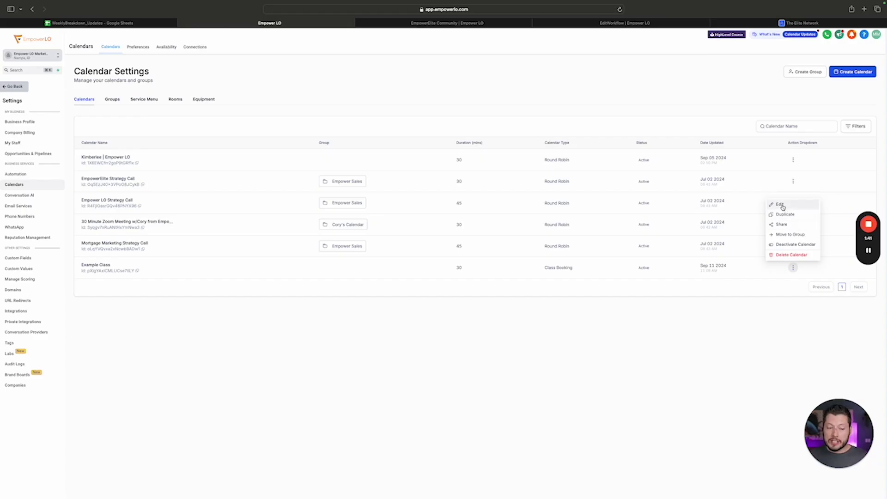
left_click(780, 224)
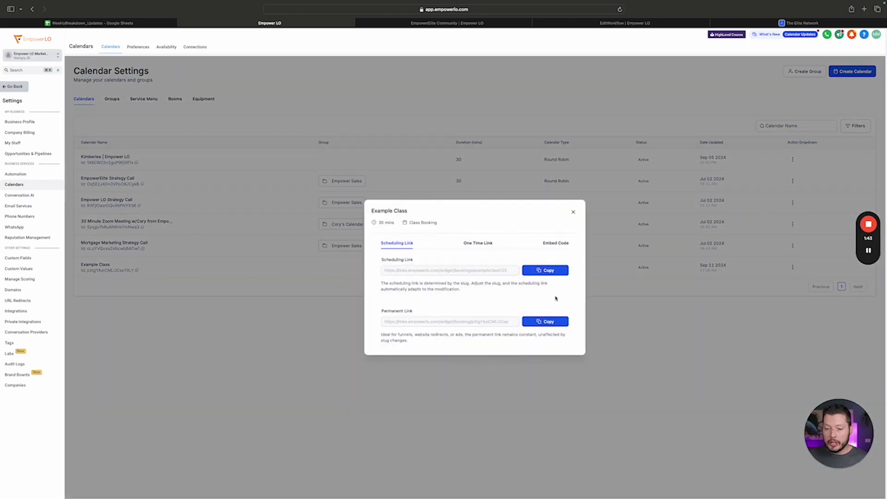
Copy the Example Class scheduling link and load its public booking page in a new tab
left_click(547, 270)
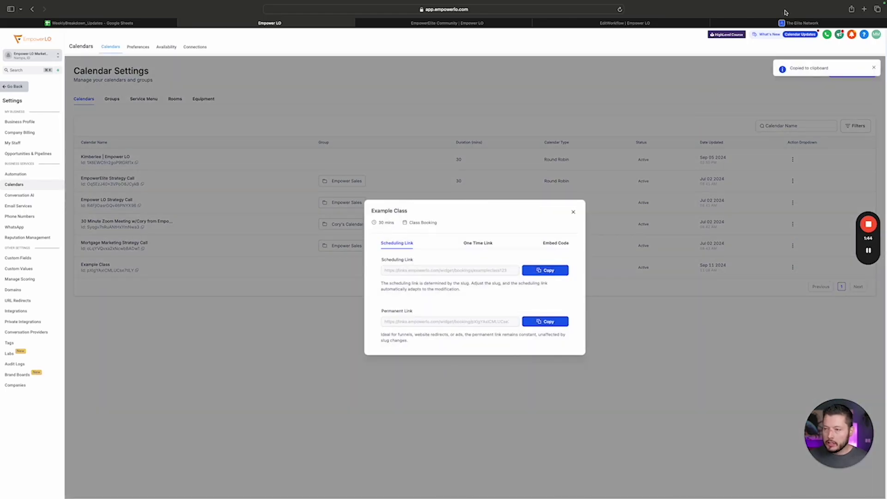
left_click(864, 9)
key("super+v")
key("Return")
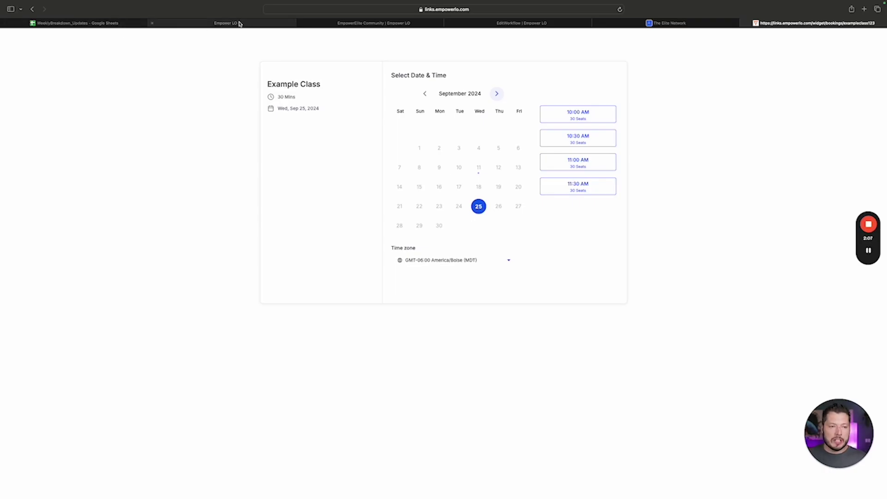
left_click(139, 23)
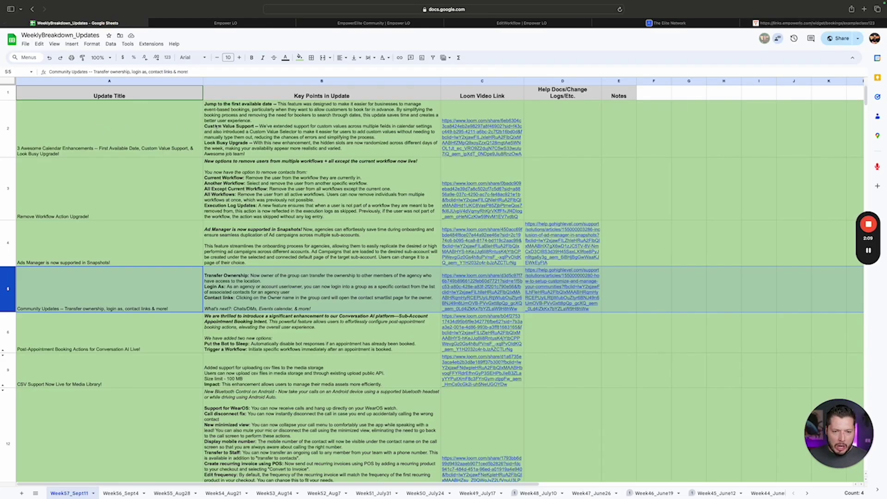
Close the sharing links window and open the Example Class calendar for editing
left_click(217, 24)
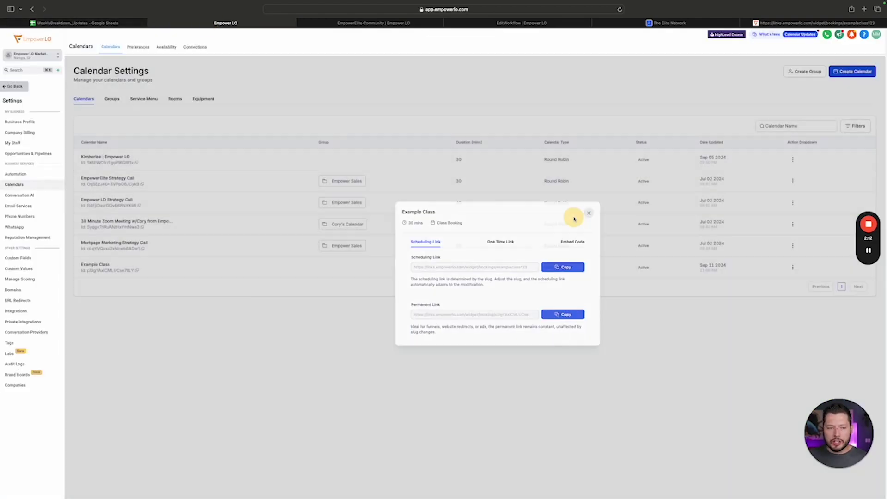
left_click(588, 213)
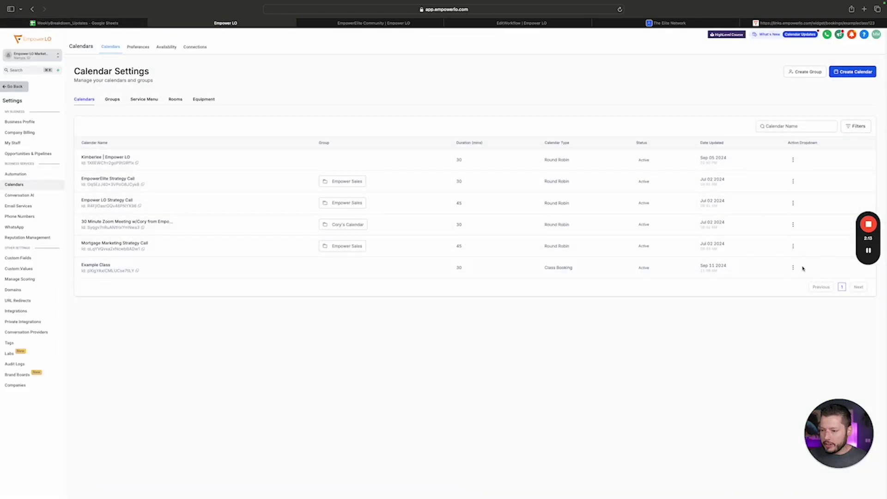
left_click(793, 267)
left_click(780, 205)
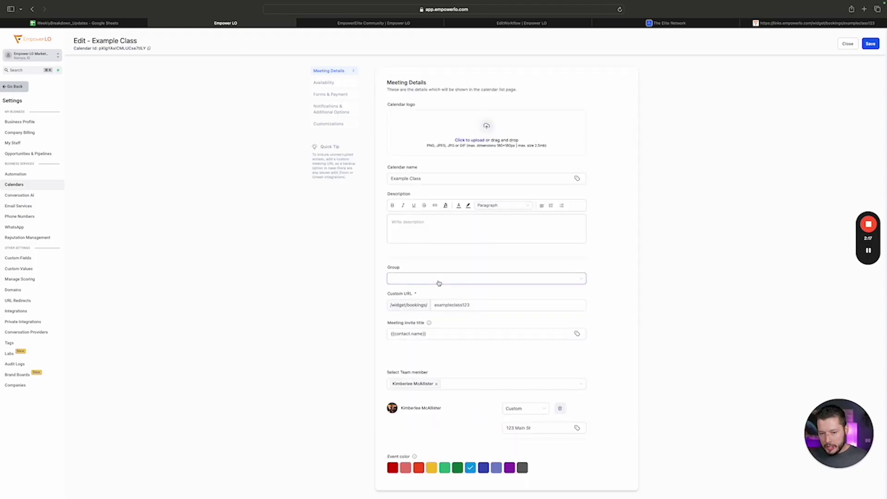
Browse the merge fields and custom values available for the {{contact.name}} meeting invite title
left_click(423, 332)
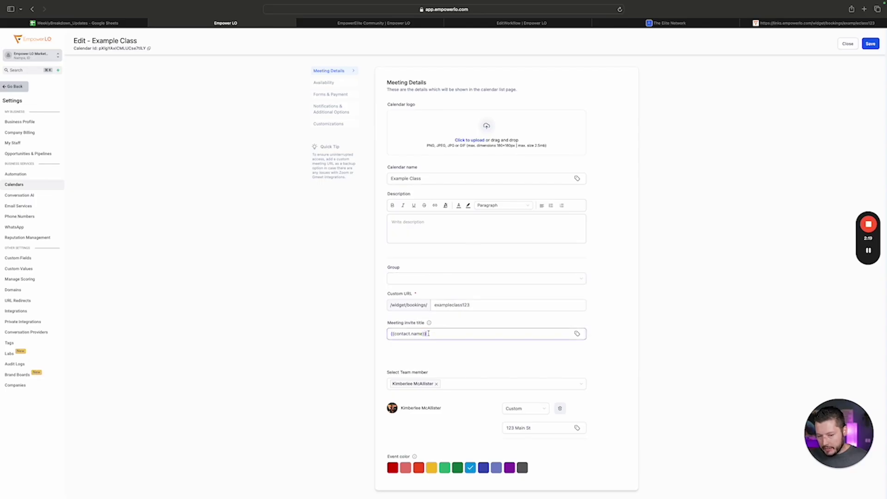
left_click(577, 334)
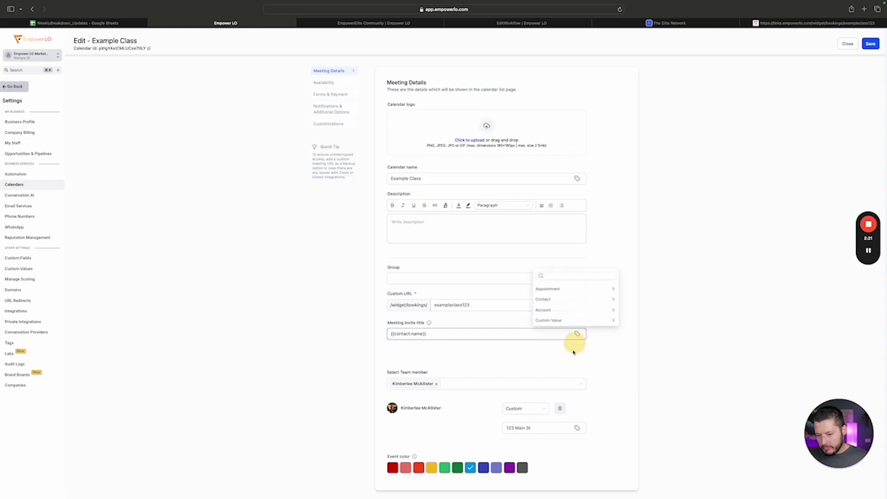
left_click(585, 319)
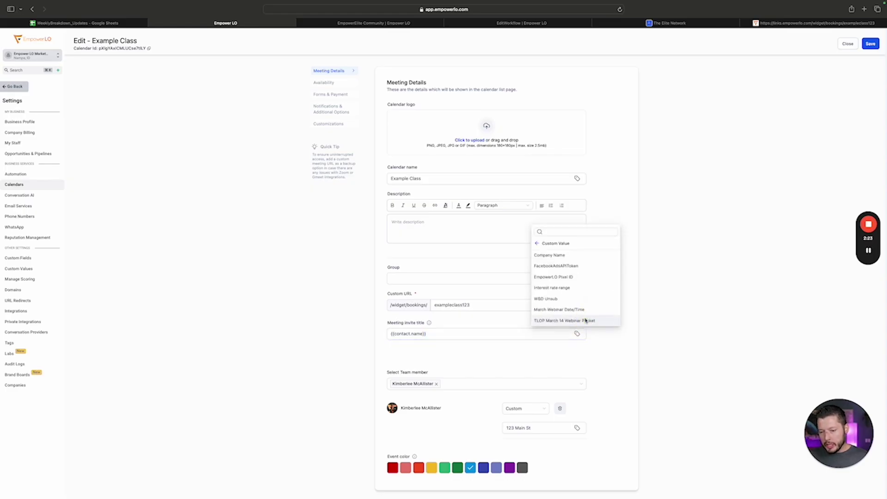
scroll(564, 282, "down", 1)
scroll(563, 291, "up", 1)
left_click(536, 243)
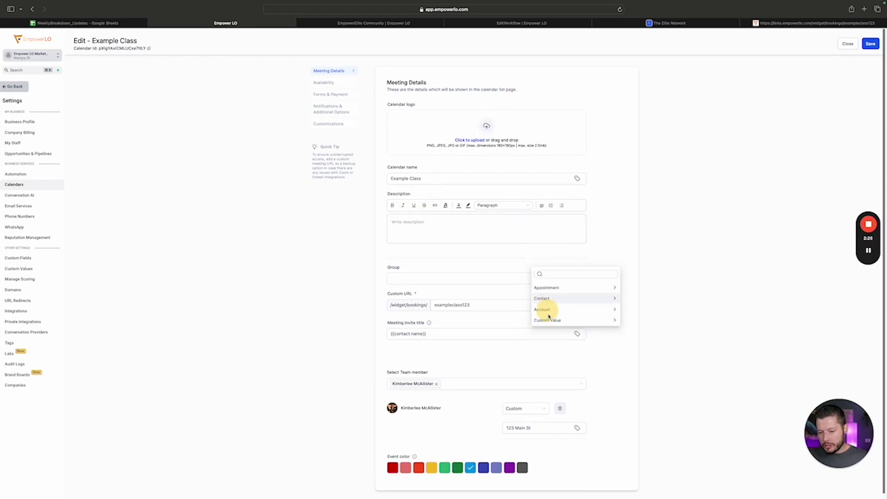
left_click(508, 338)
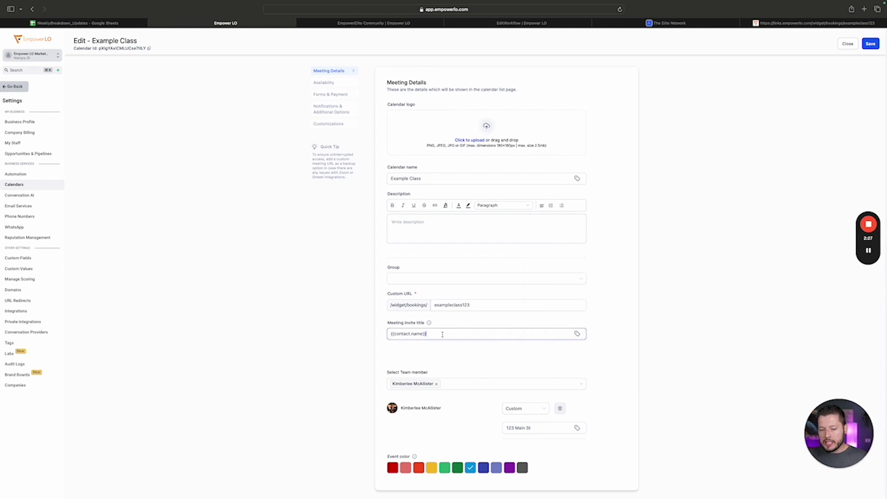
left_click_drag(442, 334, 393, 334)
left_click(600, 336)
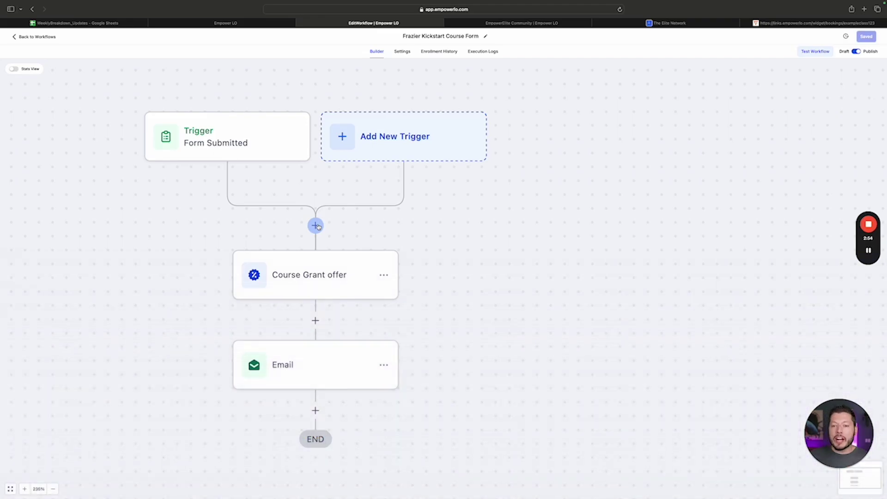
Add a Remove From Workflow action directly after the Form Submitted trigger
left_click(316, 226)
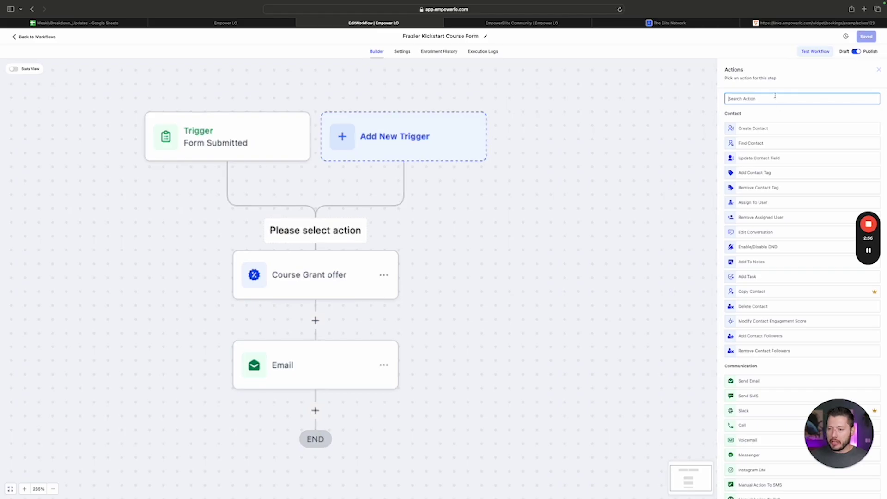
type("remove")
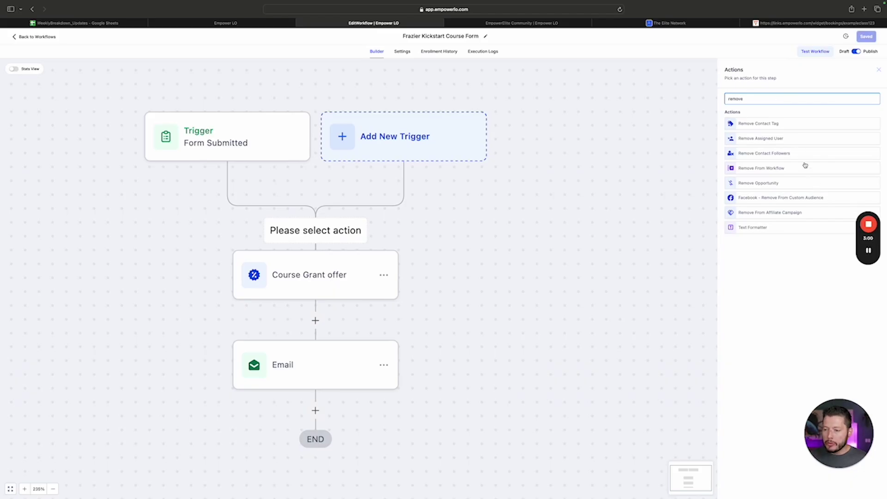
left_click(769, 169)
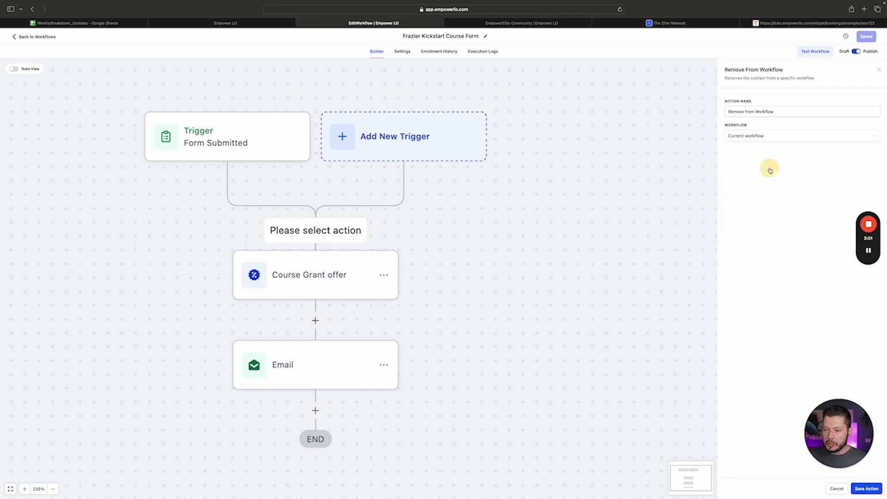
Target another workflow, Frazier Kickstart Course Form, adding then removing DND After Mailgun Bounce
left_click(757, 136)
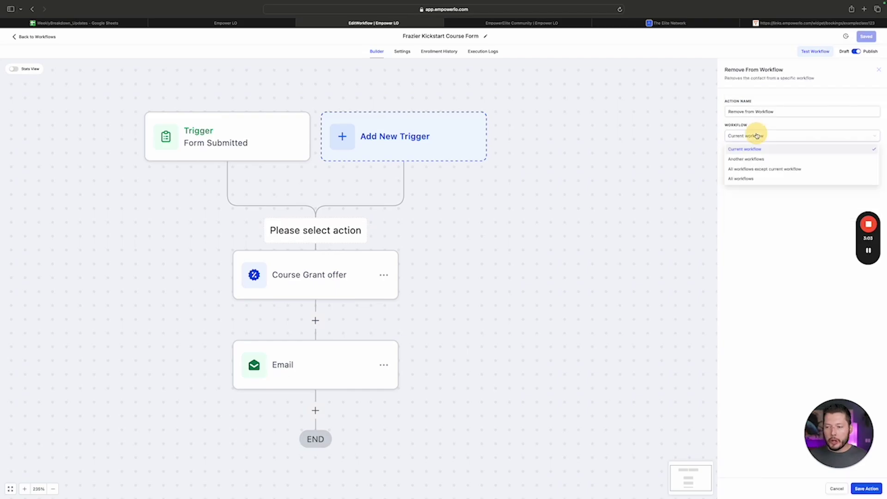
left_click(761, 159)
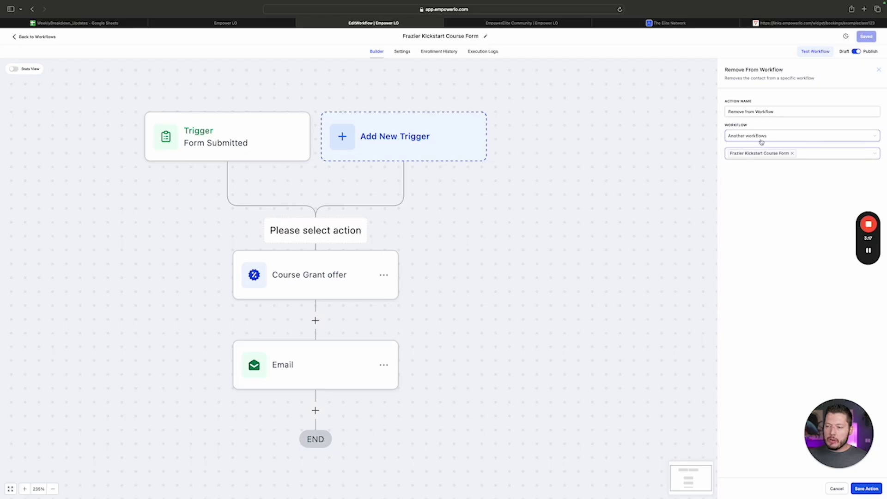
left_click(799, 156)
scroll(741, 210, "down", 3)
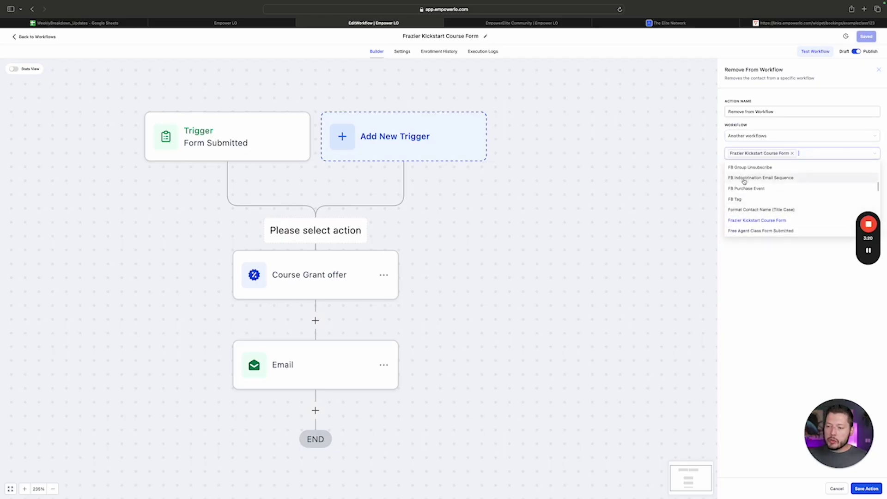
scroll(744, 181, "up", 5)
left_click(753, 191)
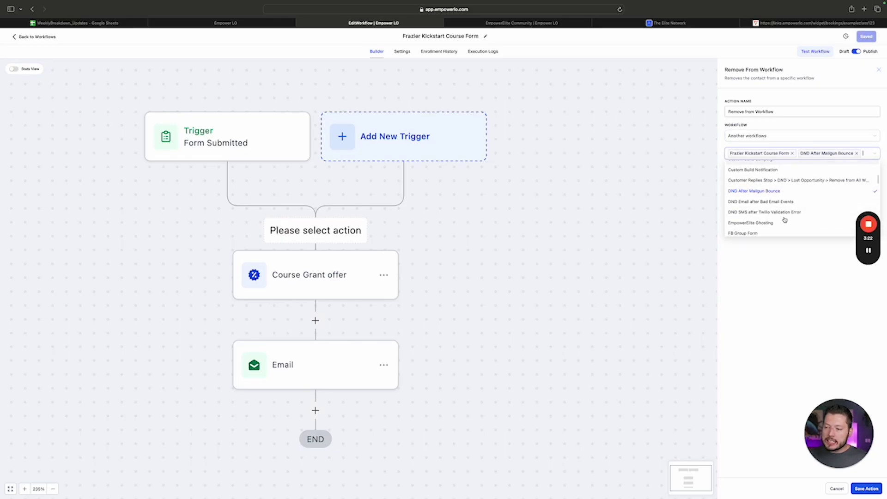
scroll(767, 193, "down", 2)
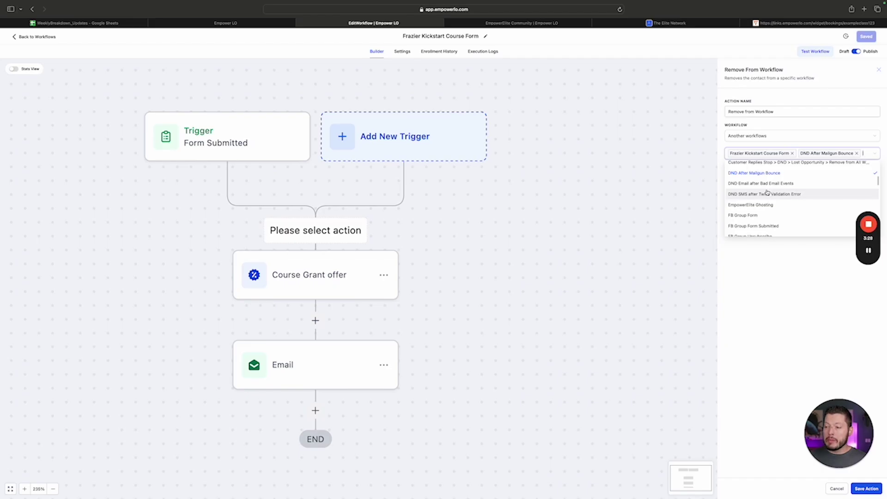
left_click(856, 154)
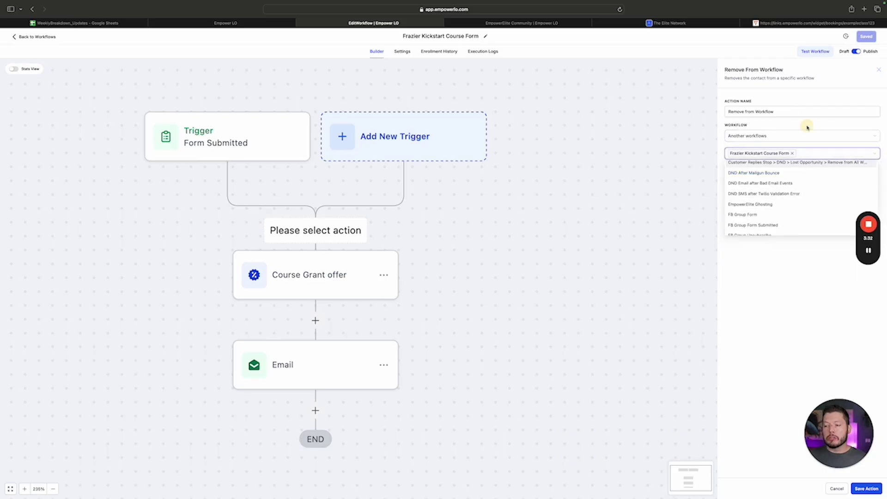
left_click(807, 128)
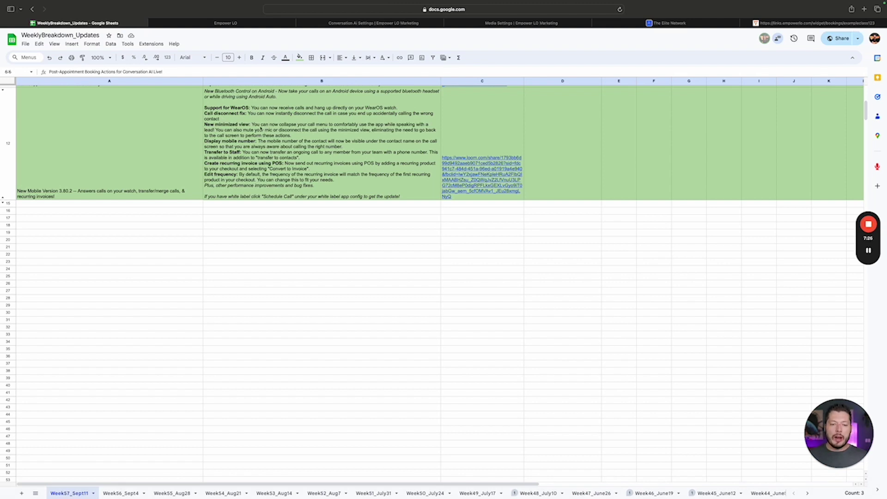
left_click(205, 153)
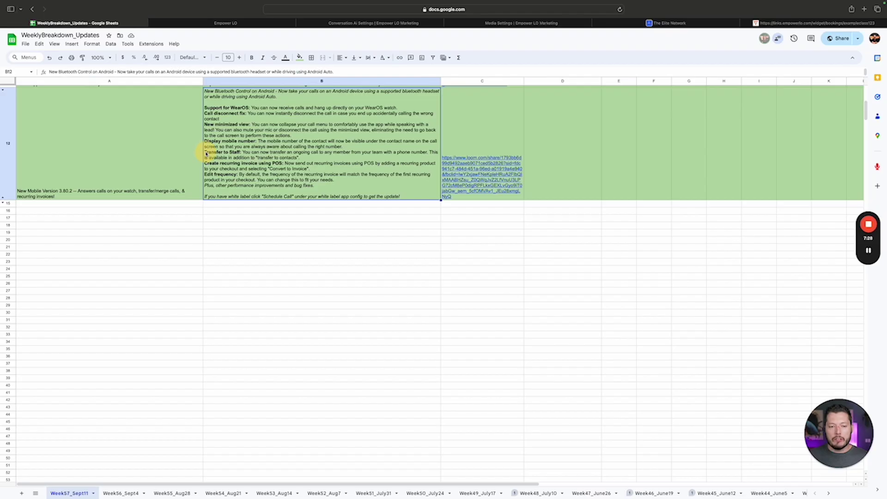
double_click(205, 153)
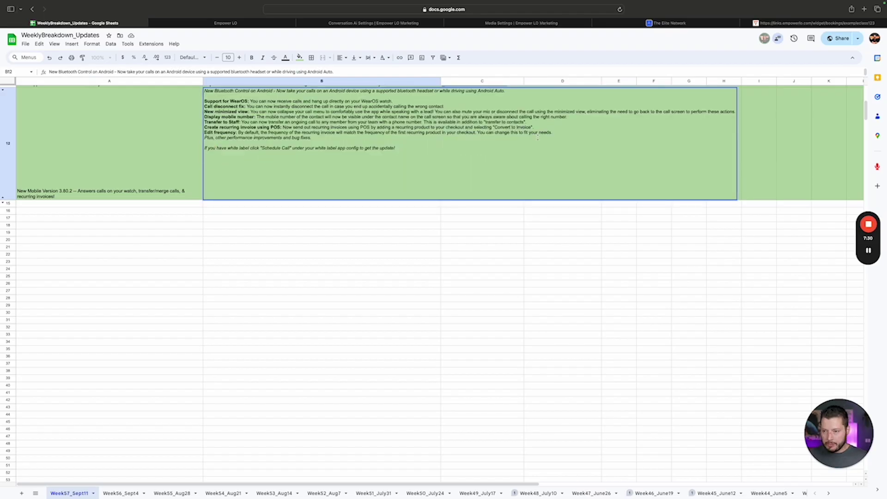
left_click(578, 354)
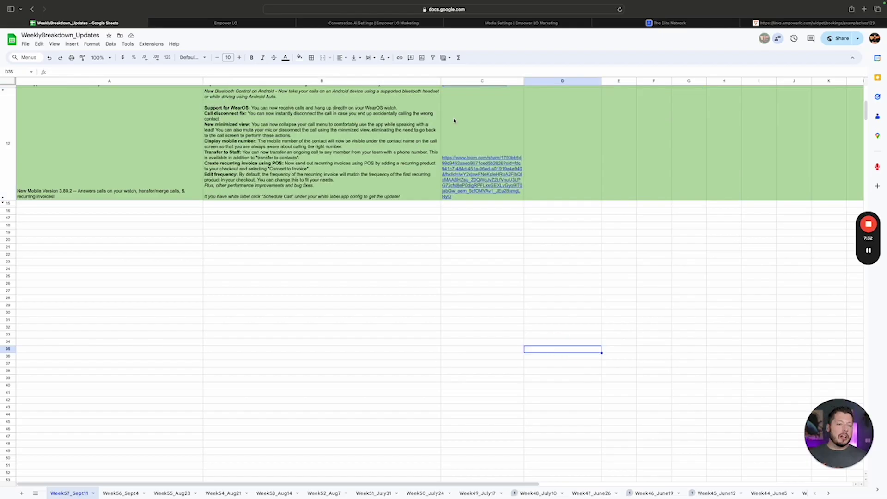
mouse_move(454, 120)
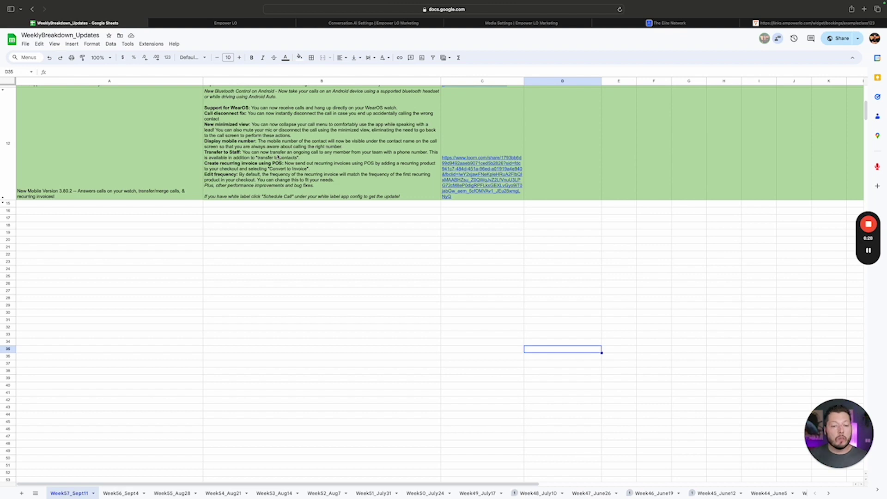
scroll(278, 156, "up", 8)
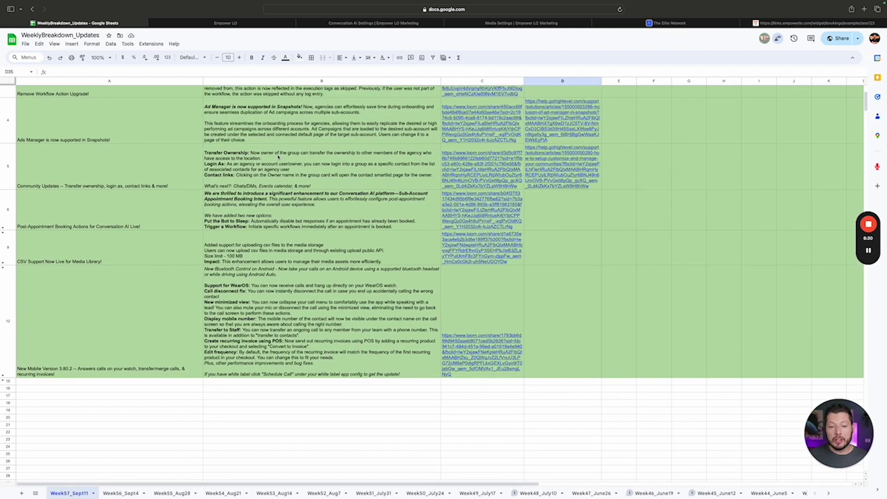
scroll(296, 185, "down", 5)
scroll(314, 221, "down", 2)
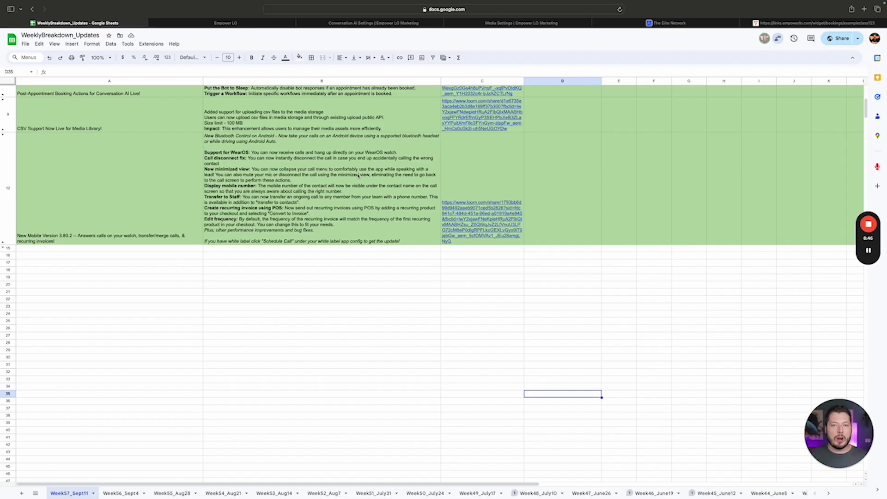
scroll(316, 175, "up", 1)
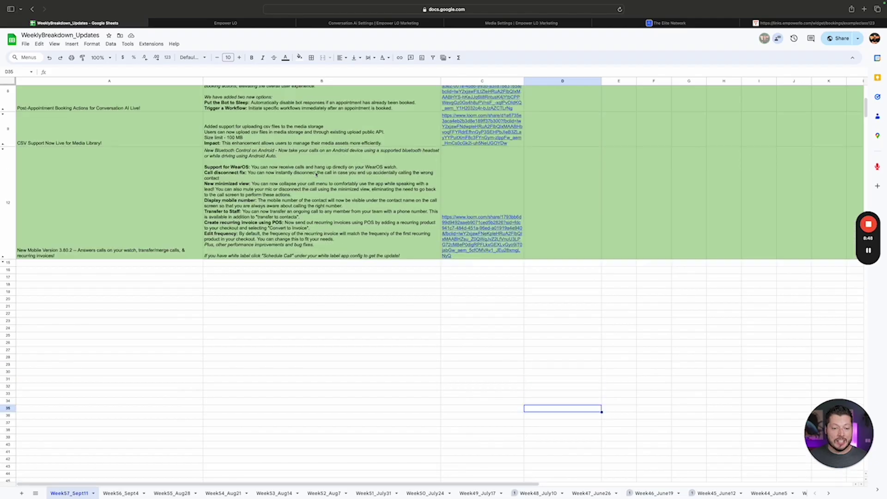